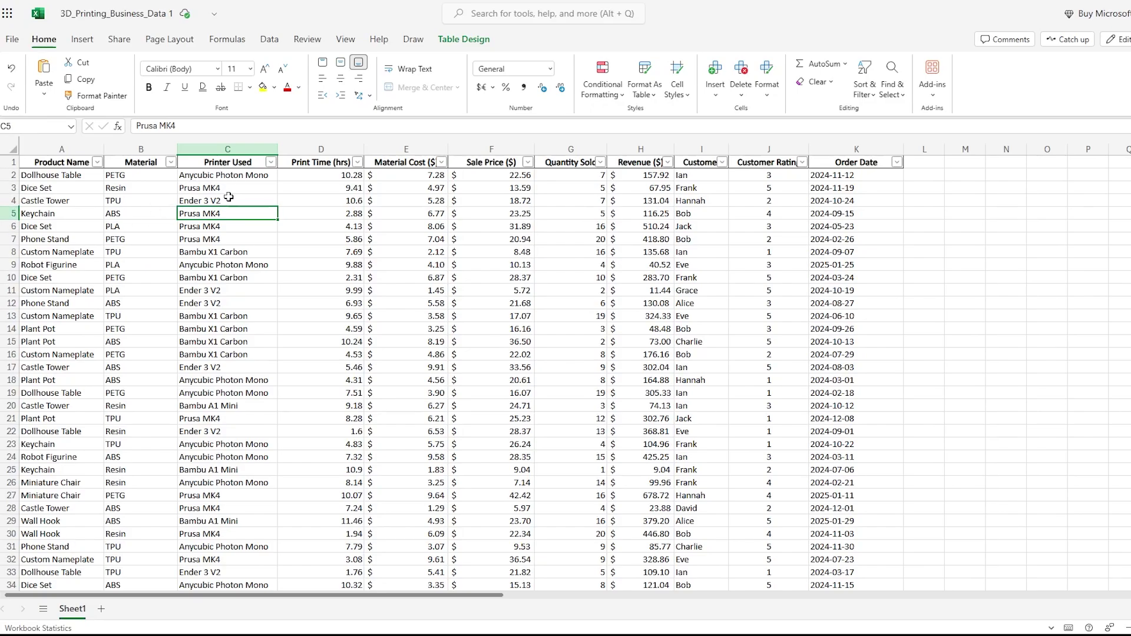
Filter the Printer Used column to Bambu A1 Mini only, leaving 78 of 400 orders
{"action": "left_click", "coordinate": [238, 148]}
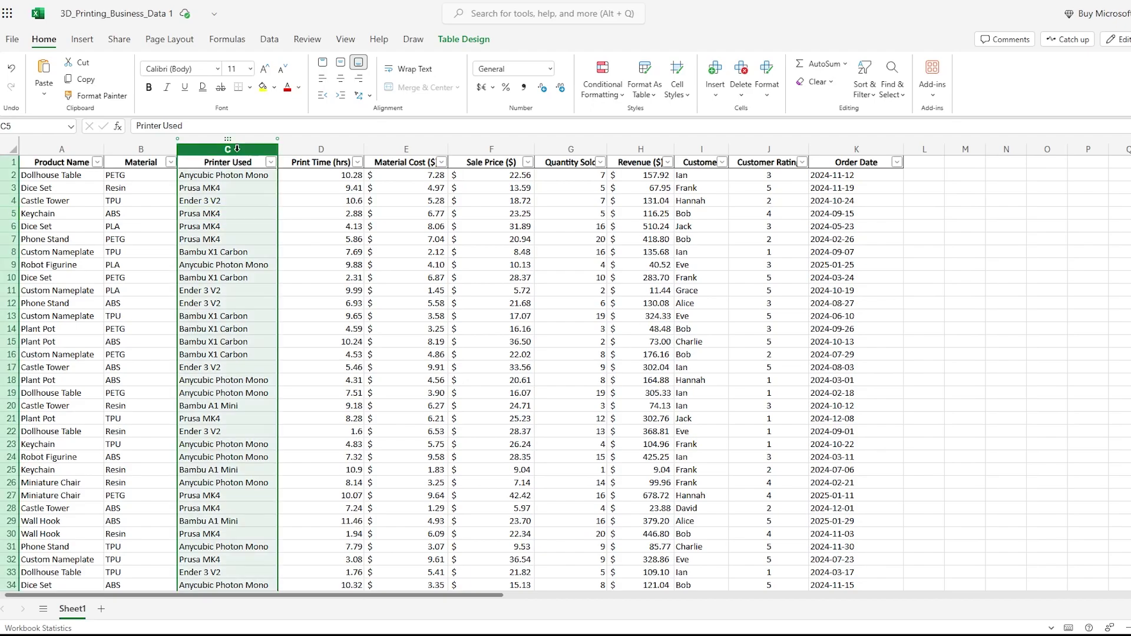
{"action": "left_click", "coordinate": [214, 227]}
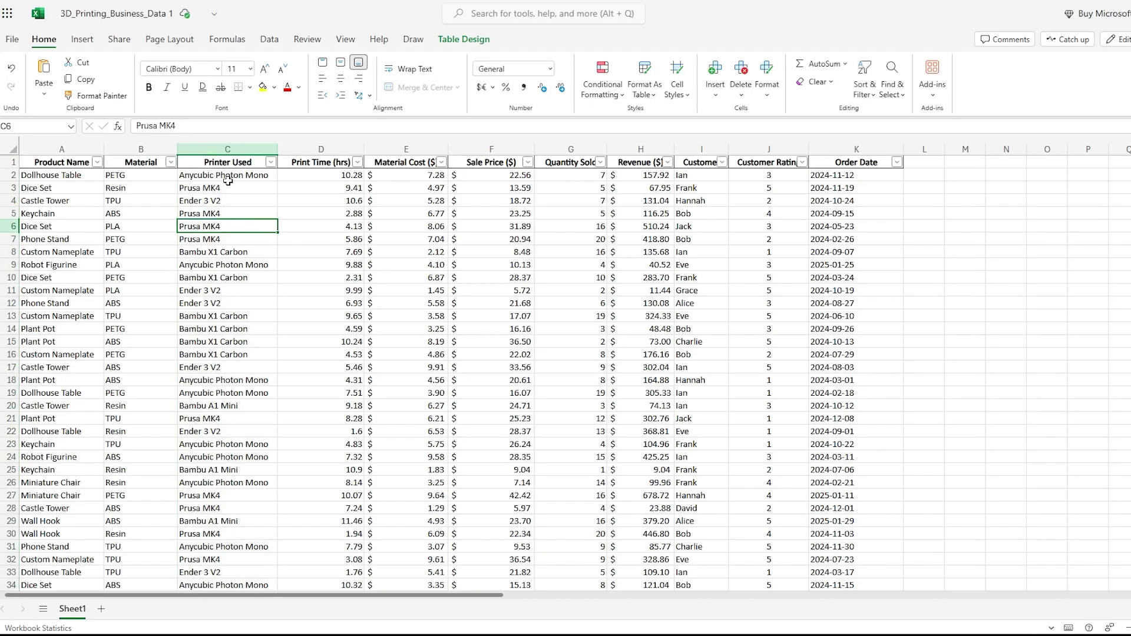
{"action": "scroll", "coordinate": [247, 265], "scroll_direction": "down", "scroll_amount": 15}
{"action": "scroll", "coordinate": [177, 354], "scroll_direction": "down", "scroll_amount": 15}
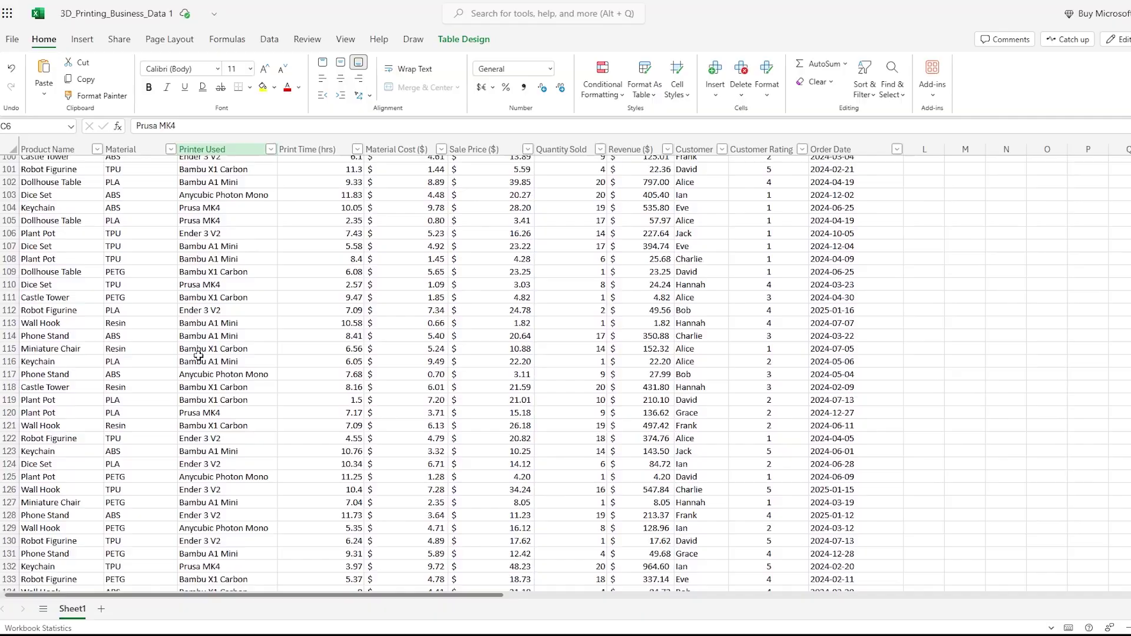
{"action": "scroll", "coordinate": [168, 385], "scroll_direction": "down", "scroll_amount": 15}
{"action": "scroll", "coordinate": [169, 386], "scroll_direction": "down", "scroll_amount": 10}
{"action": "scroll", "coordinate": [168, 385], "scroll_direction": "down", "scroll_amount": 10}
{"action": "scroll", "coordinate": [172, 388], "scroll_direction": "down", "scroll_amount": 10}
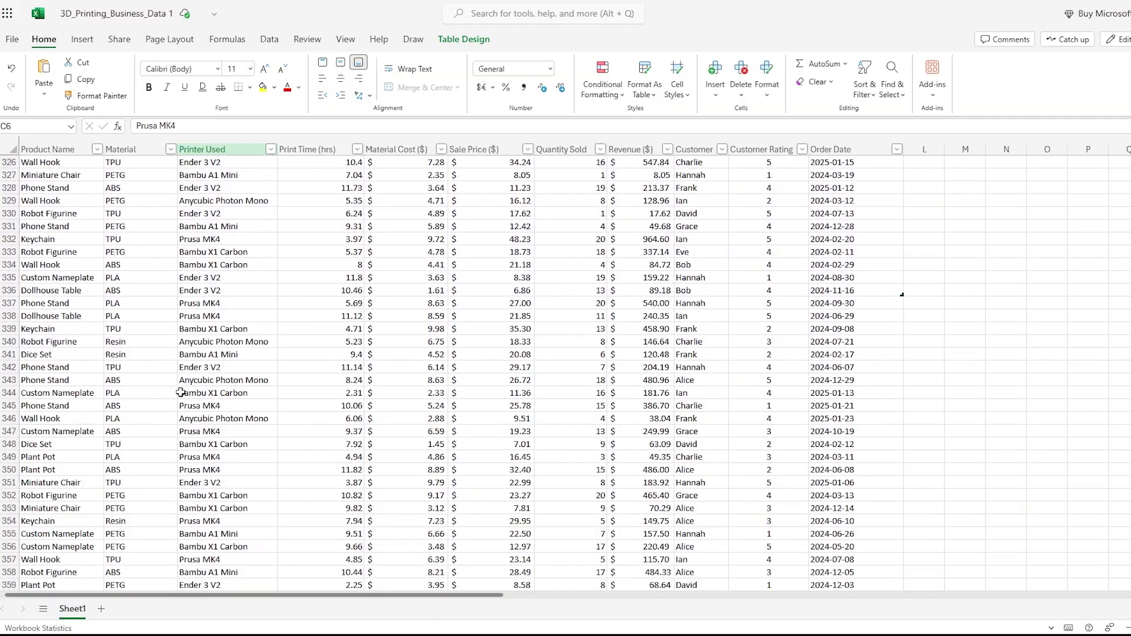
{"action": "scroll", "coordinate": [179, 392], "scroll_direction": "down", "scroll_amount": 5}
{"action": "scroll", "coordinate": [180, 391], "scroll_direction": "down", "scroll_amount": 10}
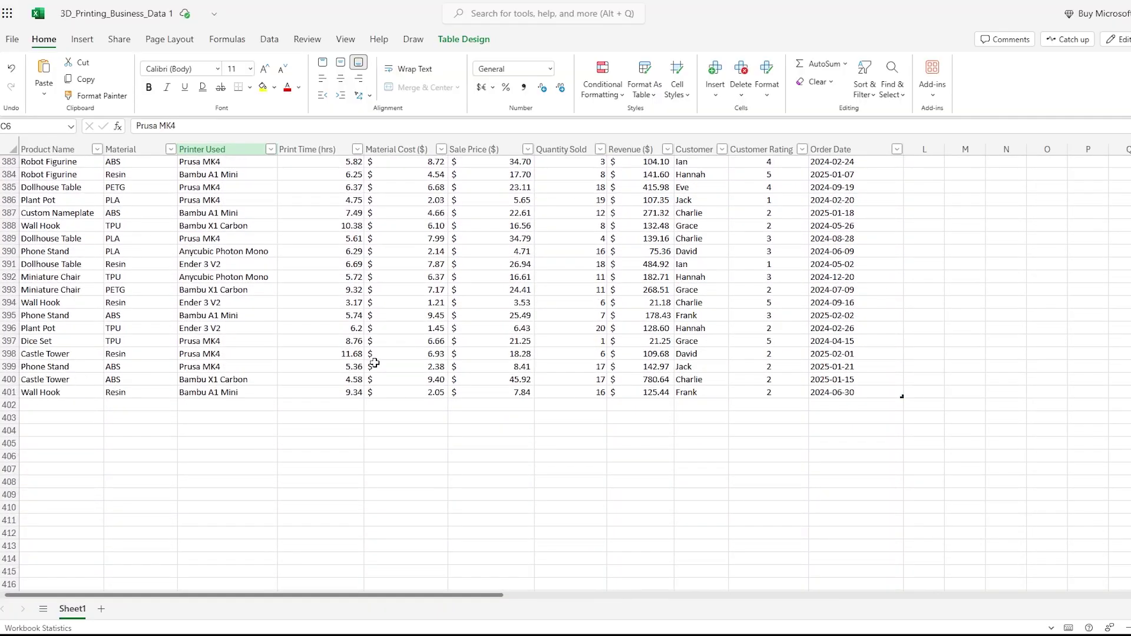
{"action": "scroll", "coordinate": [239, 266], "scroll_direction": "up", "scroll_amount": 10}
{"action": "scroll", "coordinate": [239, 267], "scroll_direction": "up", "scroll_amount": 10}
{"action": "scroll", "coordinate": [237, 257], "scroll_direction": "up", "scroll_amount": 10}
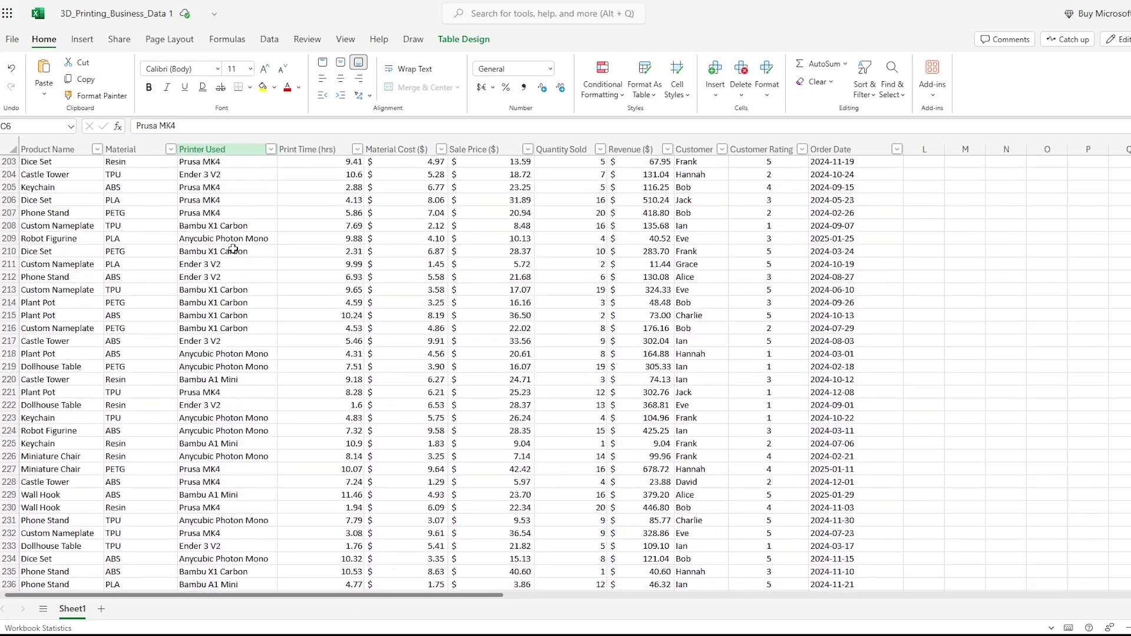
{"action": "scroll", "coordinate": [234, 245], "scroll_direction": "up", "scroll_amount": 3}
{"action": "scroll", "coordinate": [234, 245], "scroll_direction": "up", "scroll_amount": 10}
{"action": "scroll", "coordinate": [232, 241], "scroll_direction": "up", "scroll_amount": 10}
{"action": "scroll", "coordinate": [228, 237], "scroll_direction": "up", "scroll_amount": 5}
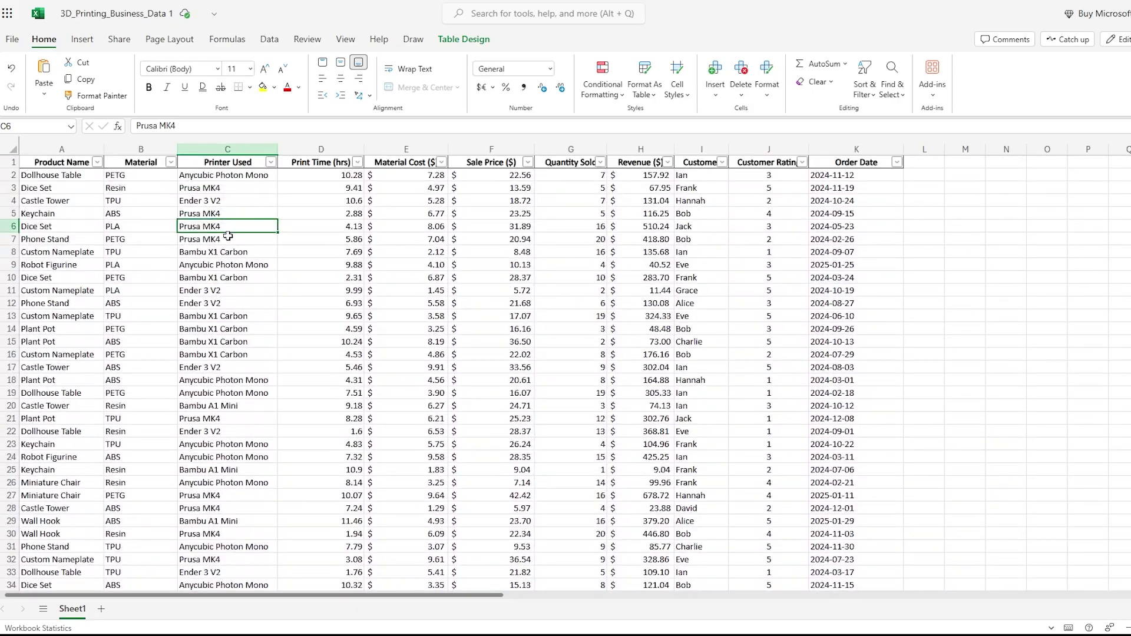
{"action": "left_click", "coordinate": [272, 163]}
{"action": "left_click", "coordinate": [307, 377]}
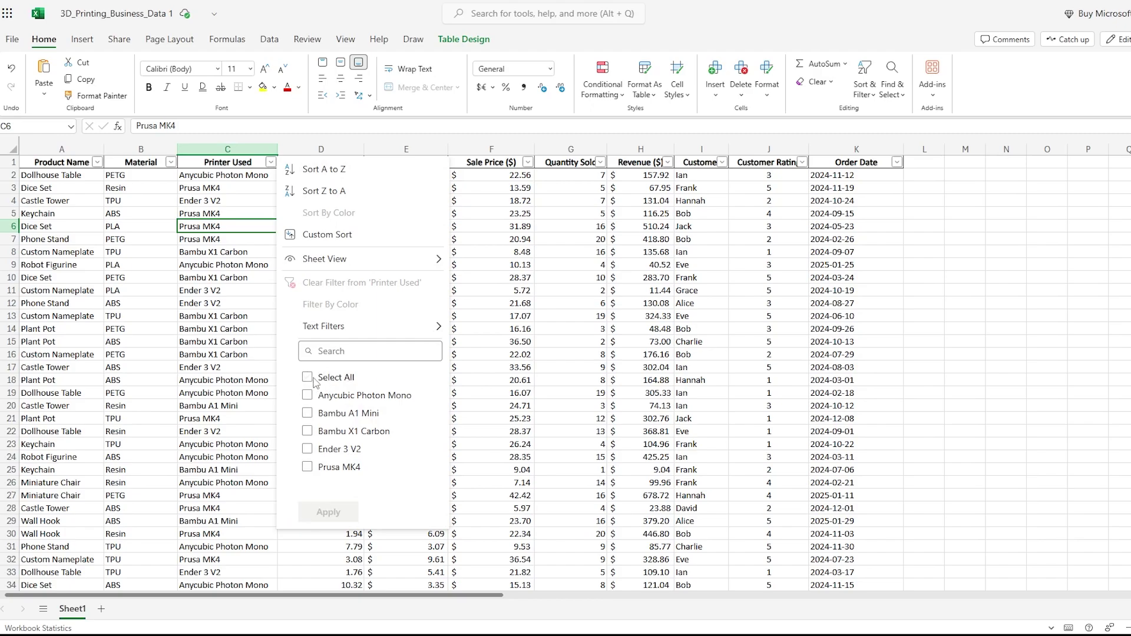
{"action": "left_click", "coordinate": [308, 414]}
{"action": "left_click", "coordinate": [328, 513]}
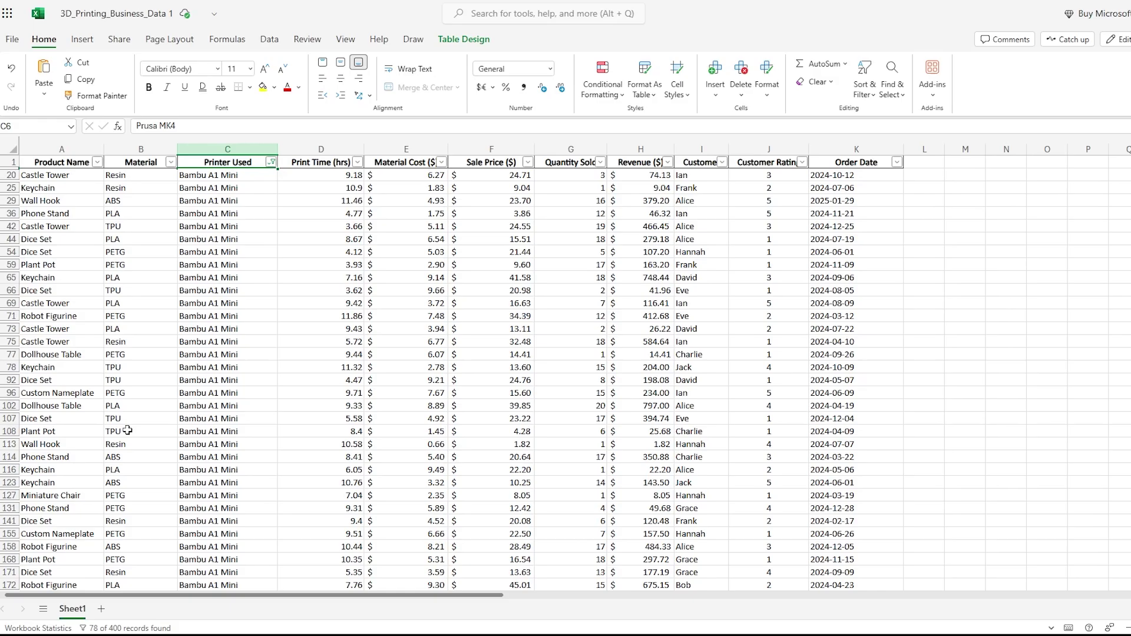
{"action": "scroll", "coordinate": [188, 443], "scroll_direction": "down", "scroll_amount": 10}
{"action": "scroll", "coordinate": [62, 460], "scroll_direction": "up", "scroll_amount": 3}
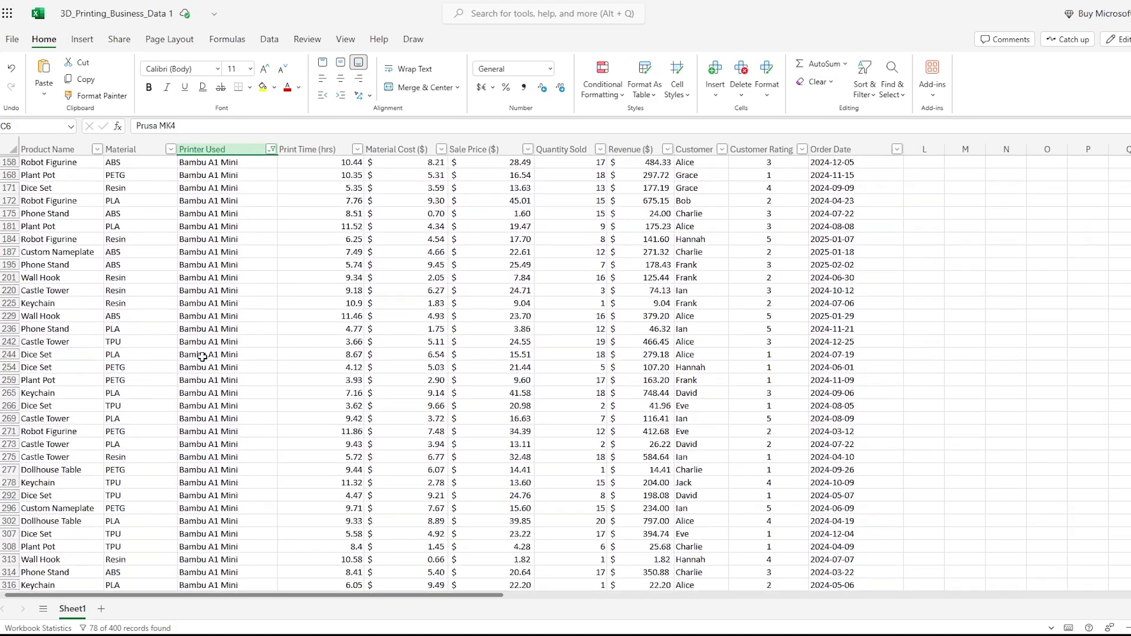
{"action": "scroll", "coordinate": [203, 372], "scroll_direction": "up", "scroll_amount": 10}
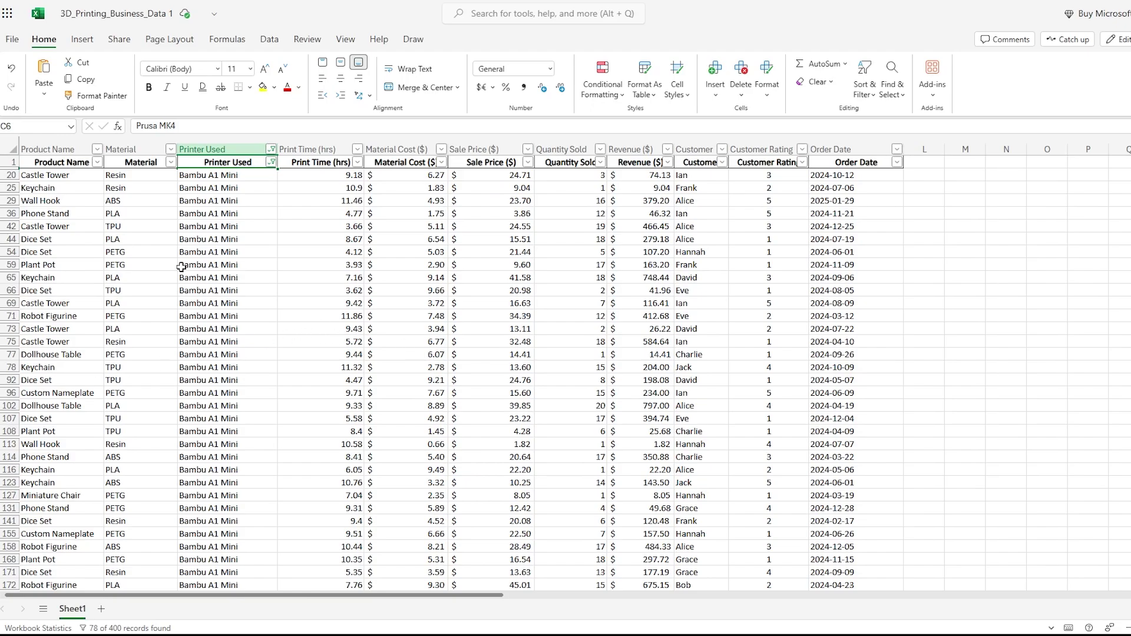
Select cell A20, the first filtered product, Castle Tower
{"action": "left_click", "coordinate": [70, 175]}
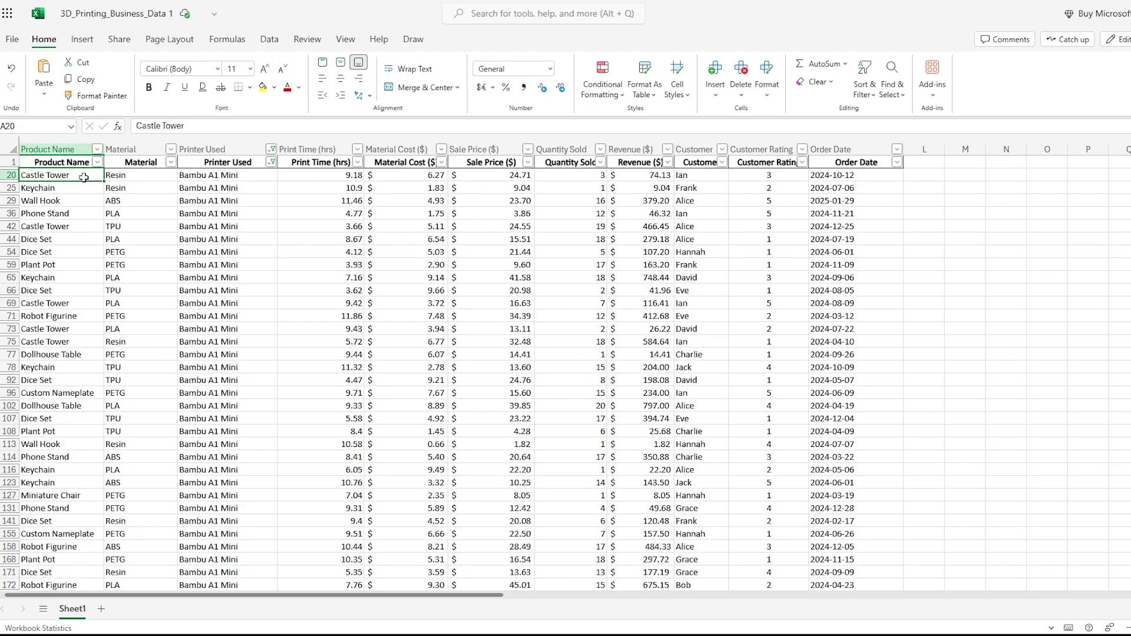
{"action": "mouse_move", "coordinate": [53, 176]}
{"action": "left_mouse_down"}
{"action": "mouse_move", "coordinate": [77, 620]}
{"action": "mouse_move", "coordinate": [62, 435]}
{"action": "left_mouse_up"}
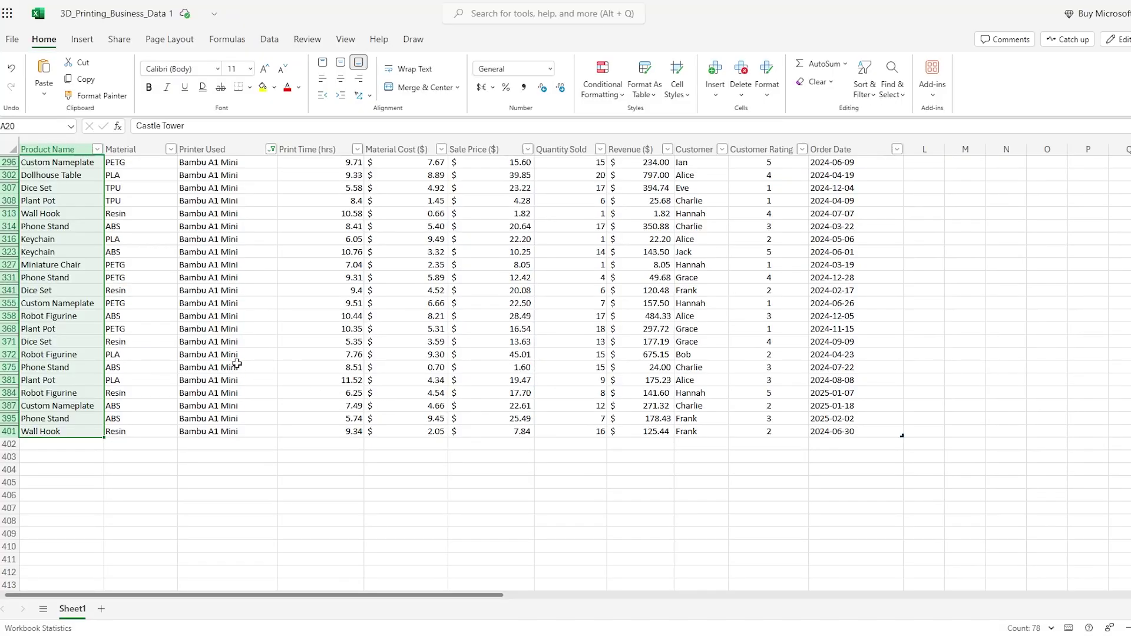
{"action": "scroll", "coordinate": [252, 365], "scroll_direction": "up", "scroll_amount": 5}
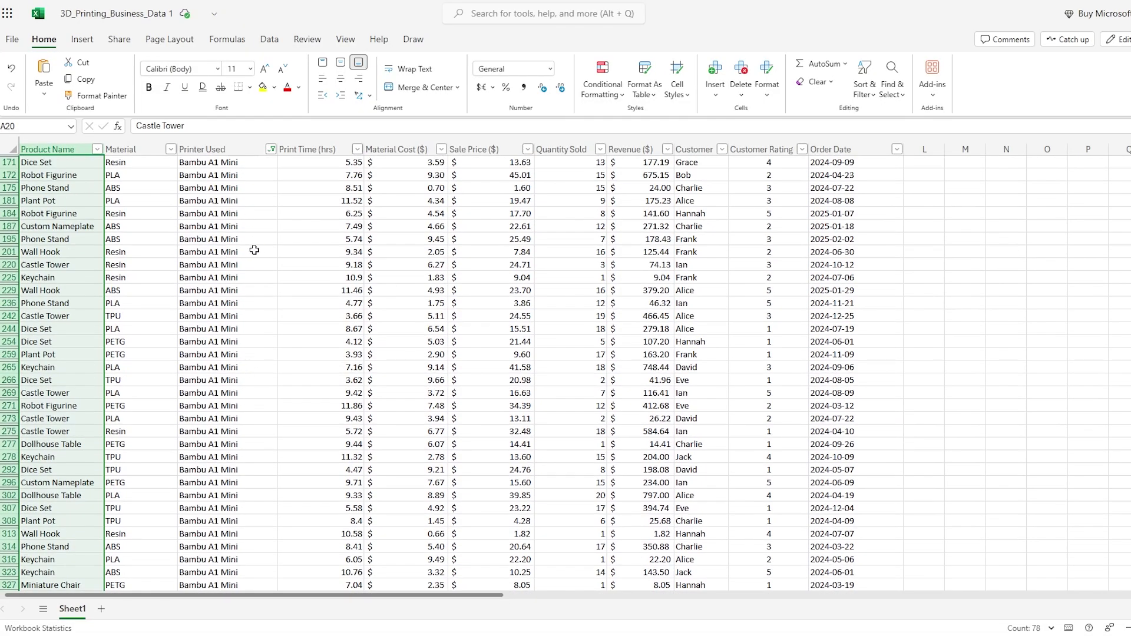
{"action": "scroll", "coordinate": [254, 251], "scroll_direction": "up", "scroll_amount": 5}
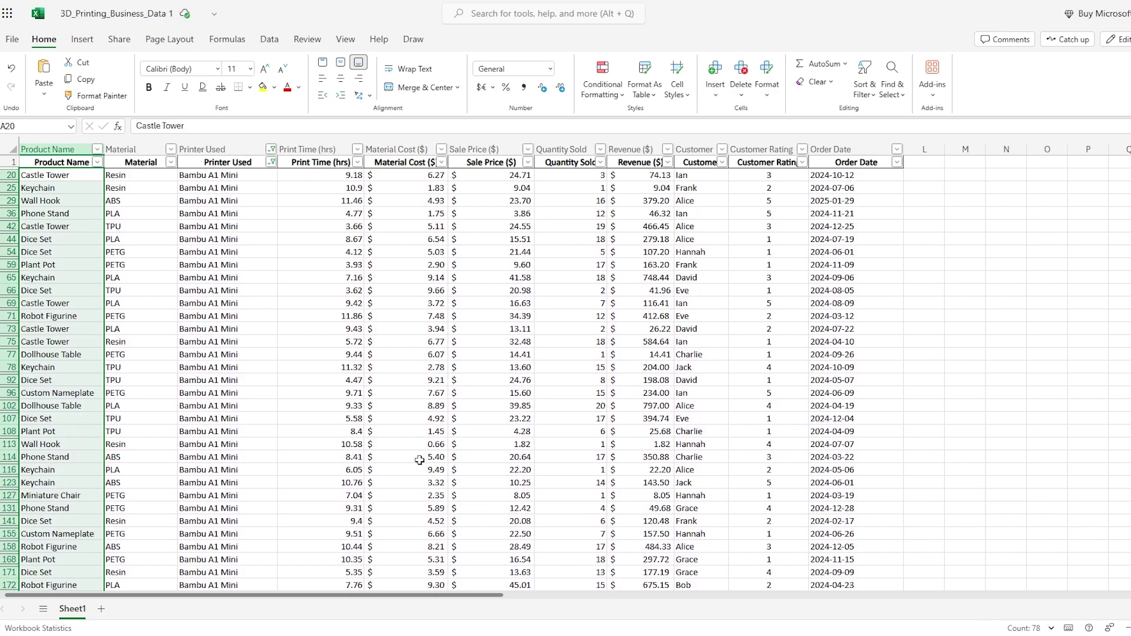
Replace the 78-row selection with product names A20 through A66, Castle Tower to Dice Set
{"action": "left_click", "coordinate": [44, 226]}
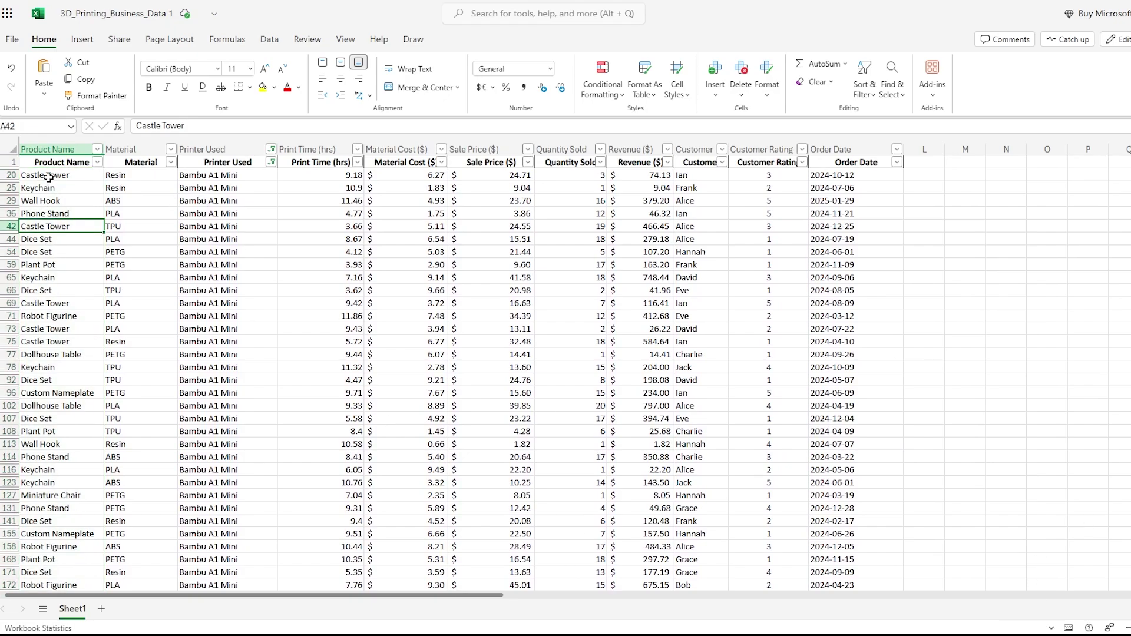
{"action": "left_click_drag", "start_coordinate": [51, 177], "coordinate": [50, 290]}
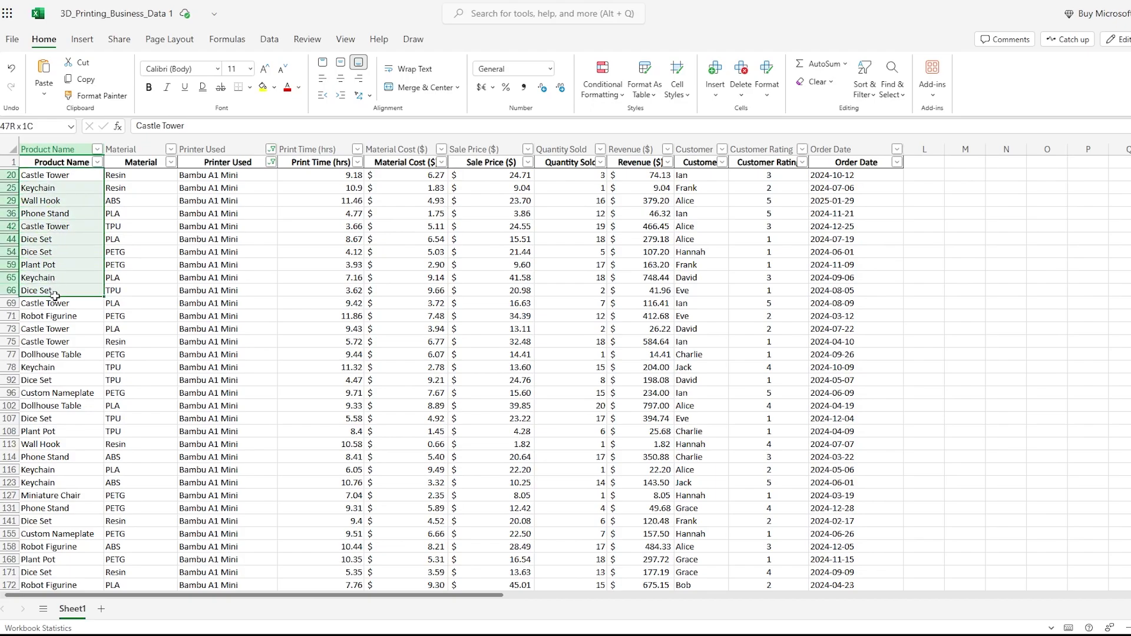